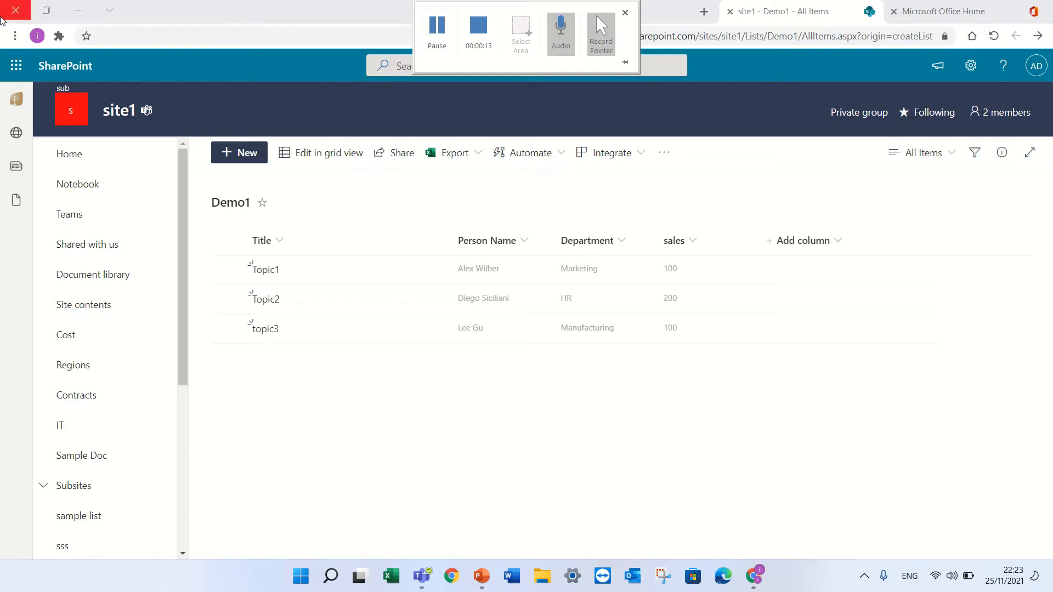
Export the Demo1 list to Excel and open the downloaded query file with its data connection enabled.
click(476, 158)
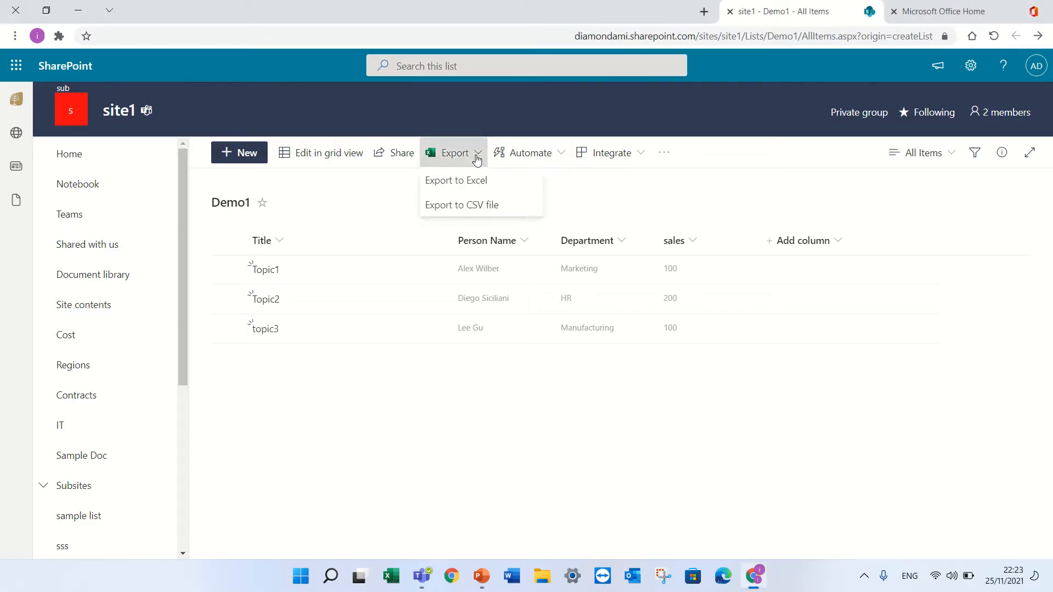
click(482, 183)
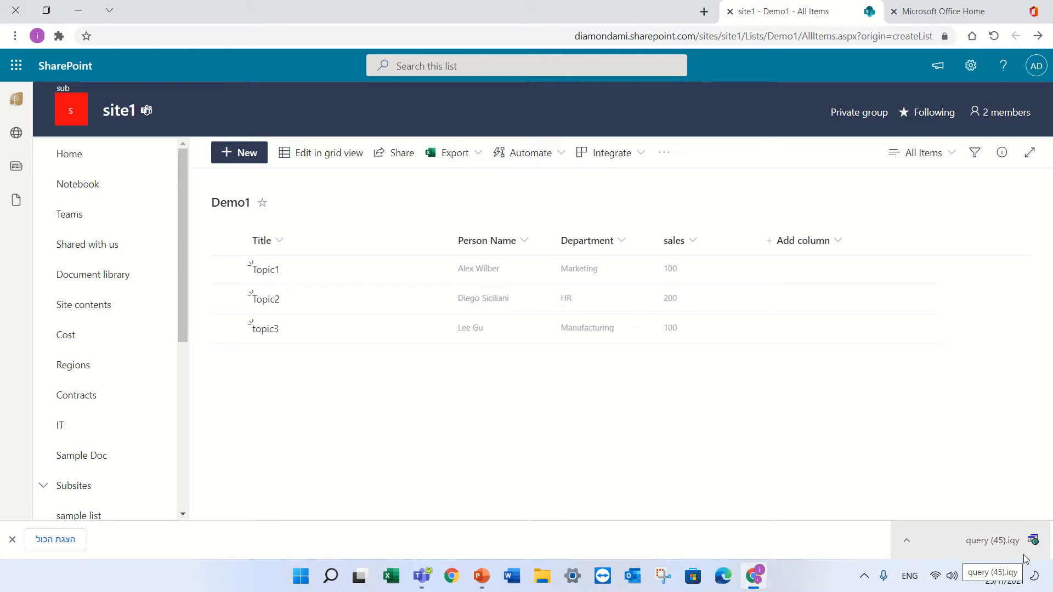
click(980, 545)
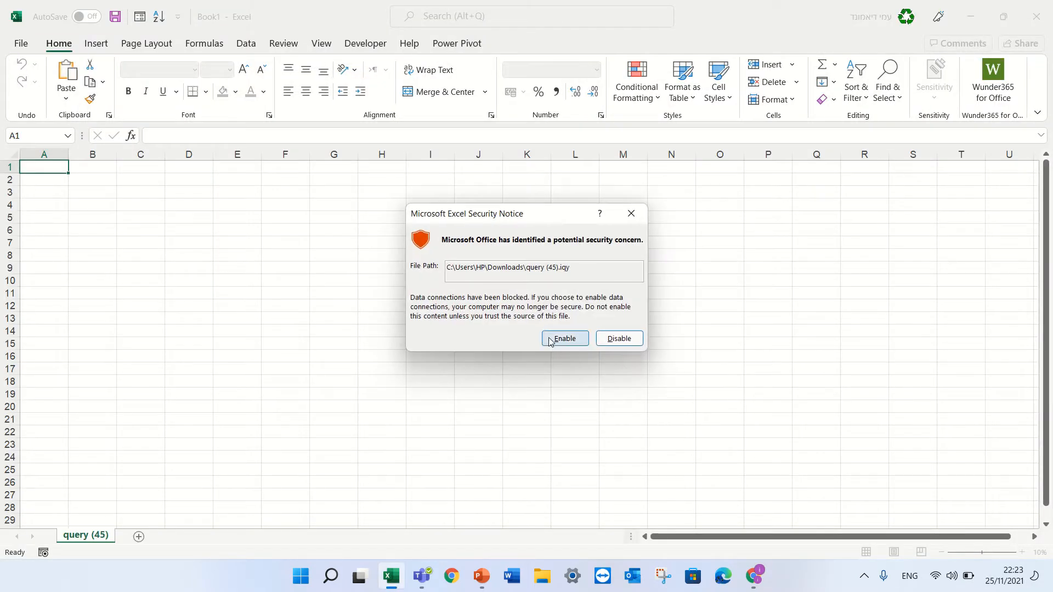
click(564, 339)
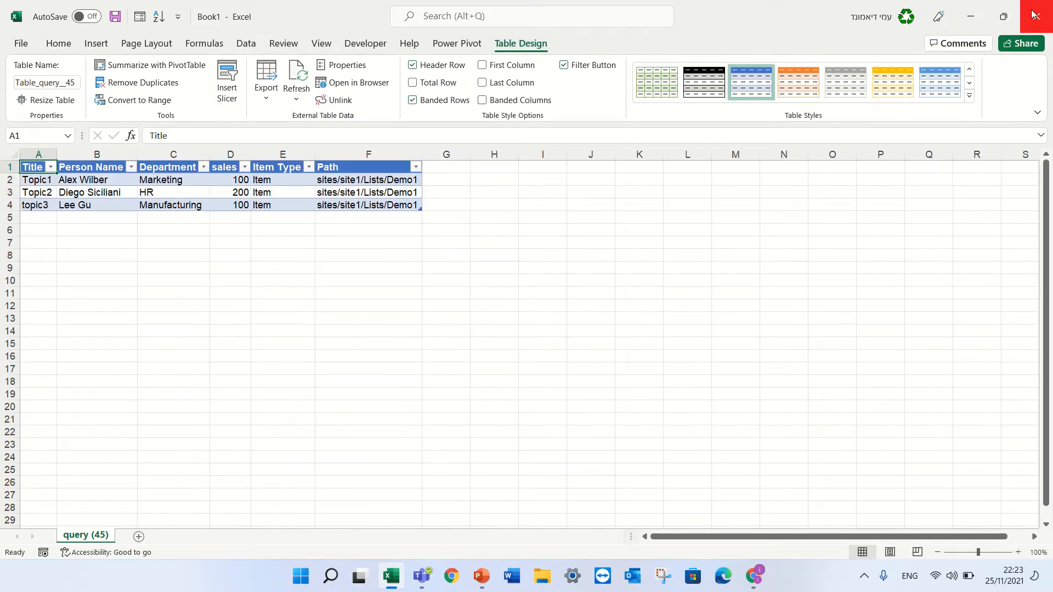
Switch back to the SharePoint list, export Demo1 to Excel again and open the new query file with data connections enabled.
click(970, 20)
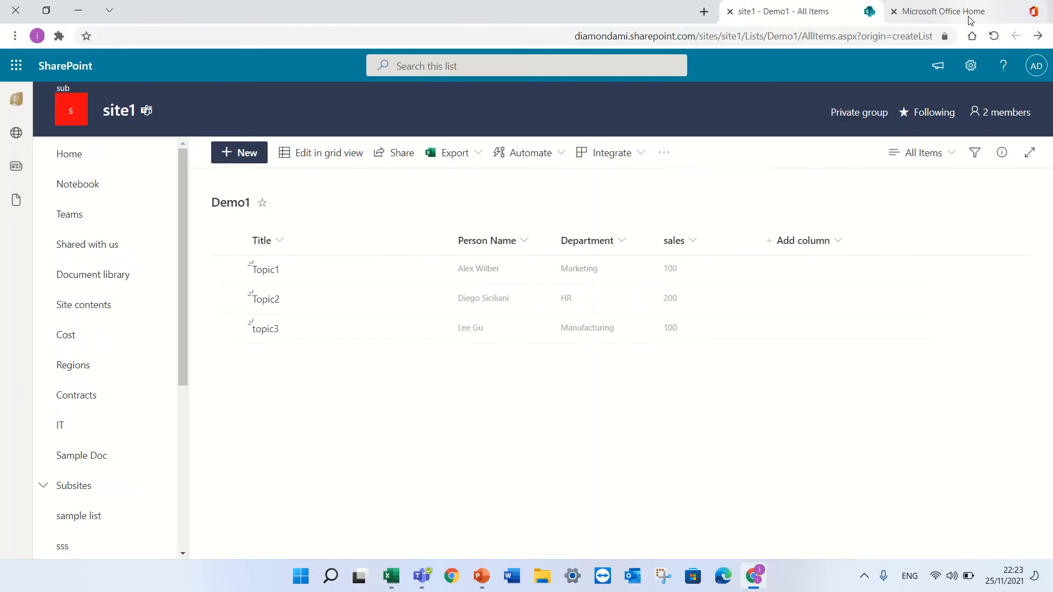
click(470, 158)
click(487, 189)
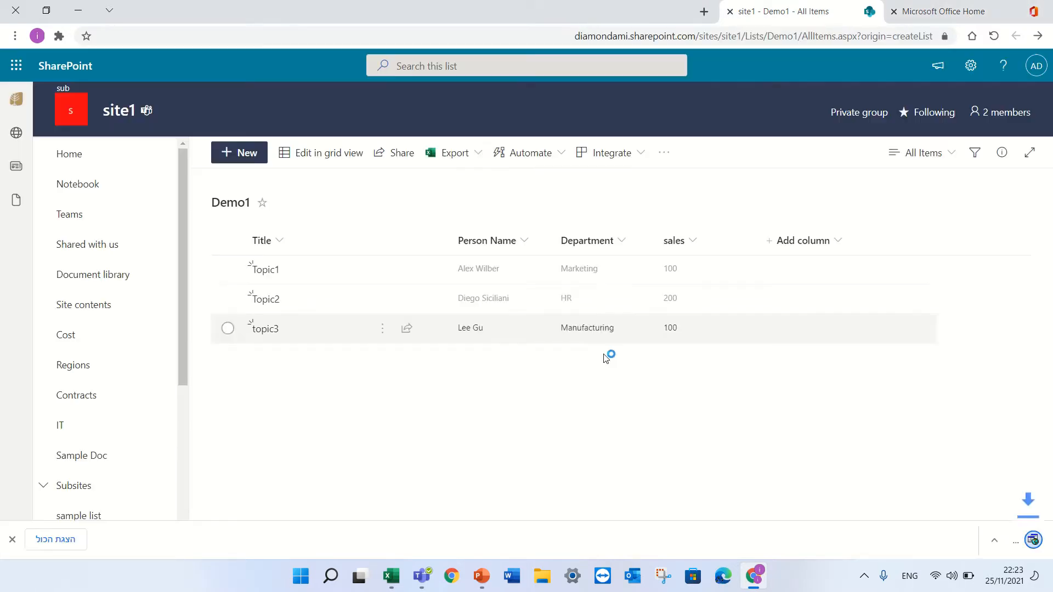
click(970, 548)
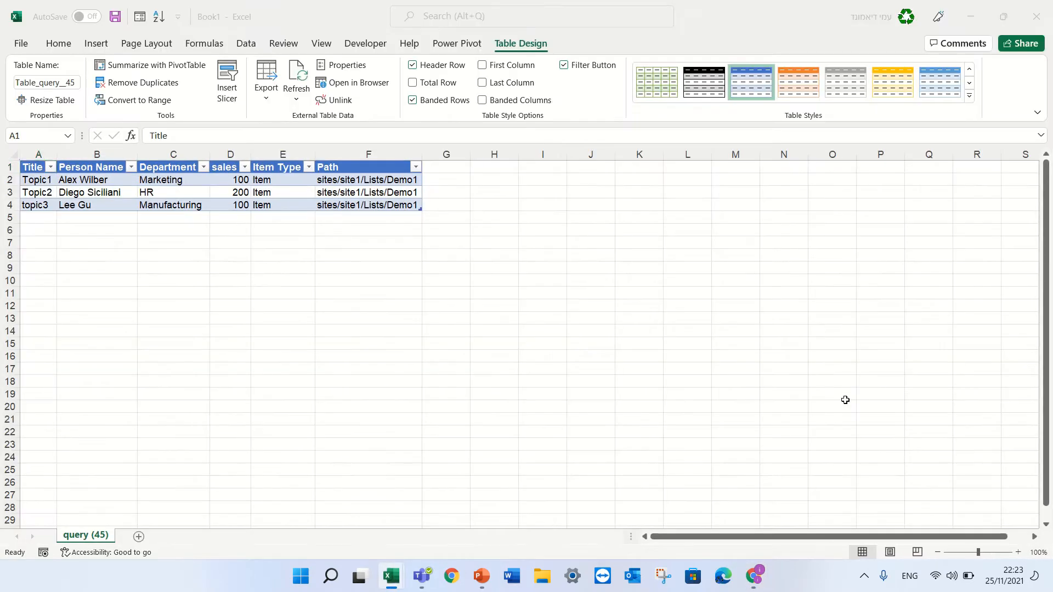
click(565, 337)
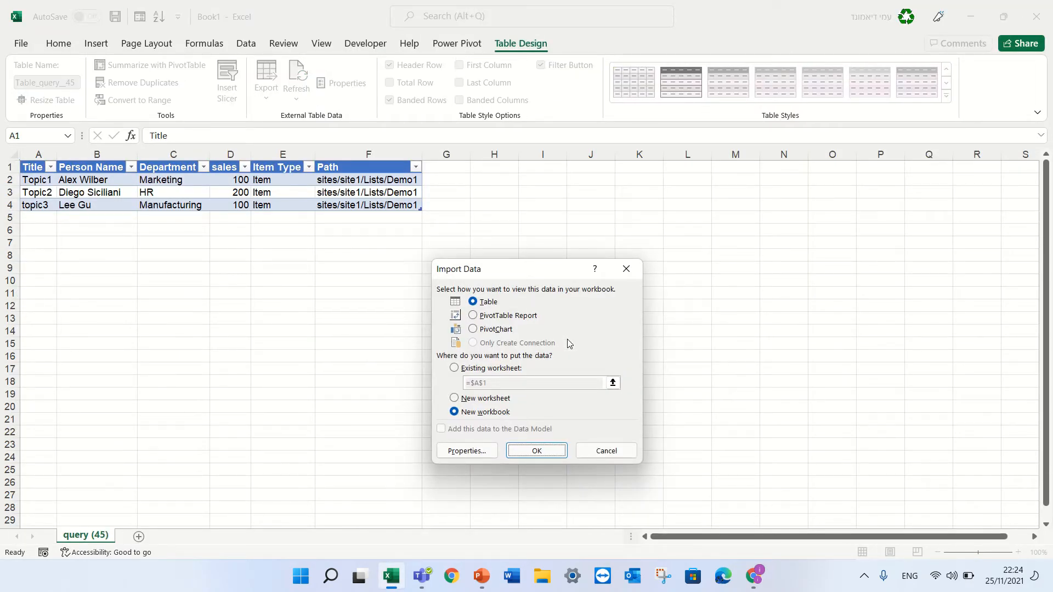
Import the list data as a PivotChart in a new workbook, with sales as values and Department as the axis.
click(486, 332)
click(543, 453)
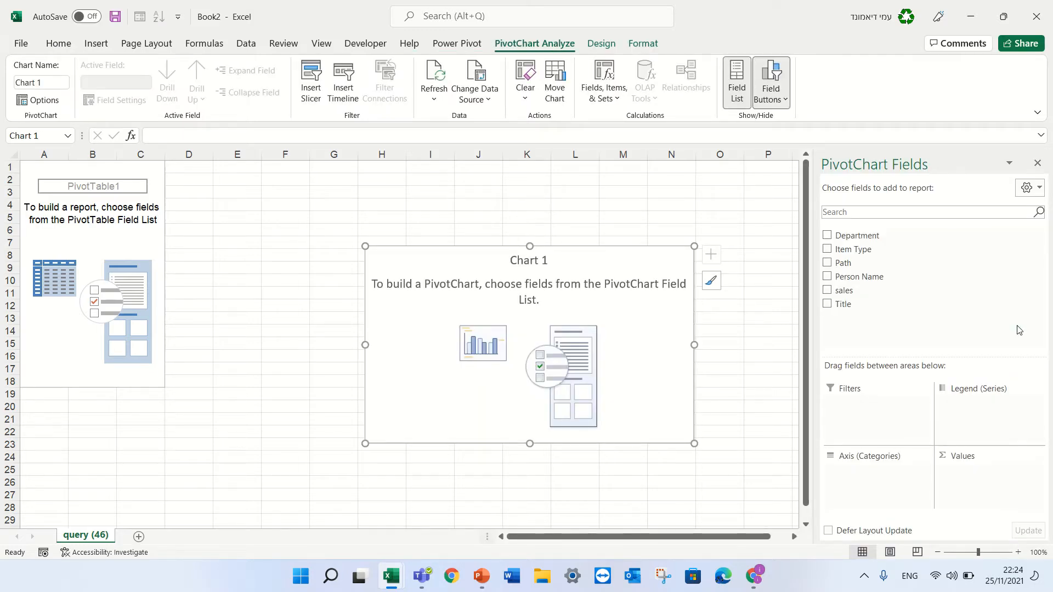
drag(844, 291, 983, 473)
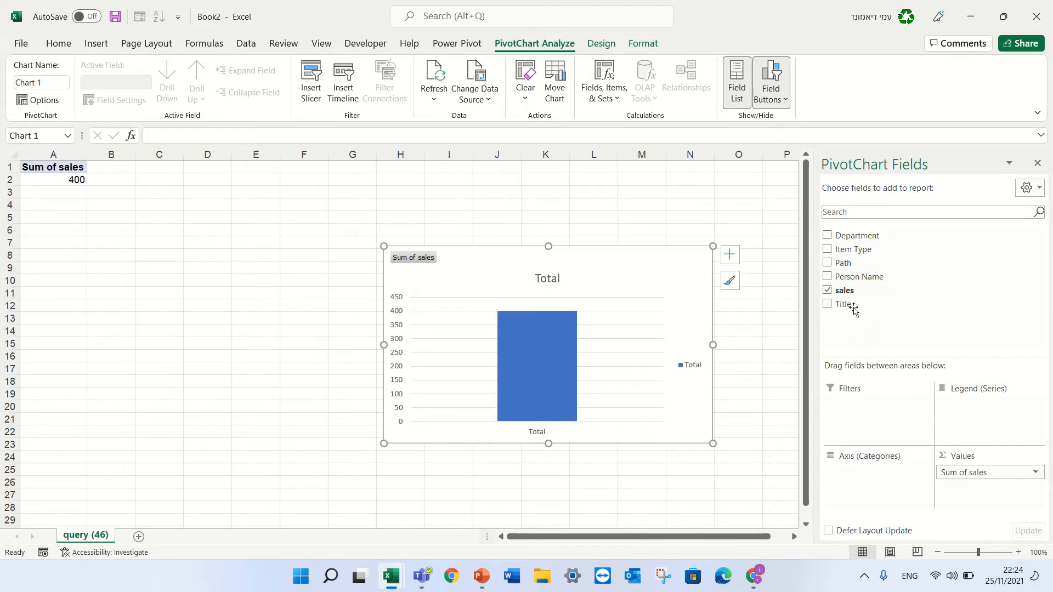
drag(839, 237, 860, 477)
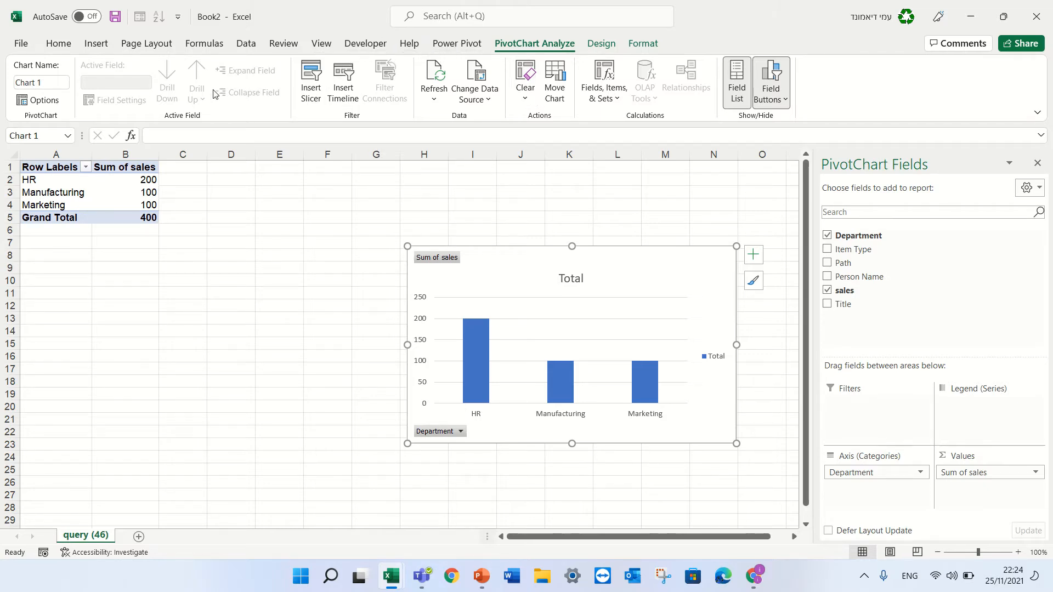
Set the PivotTable's connection properties to refresh every 60 minutes and to refresh data when opening the file.
click(68, 184)
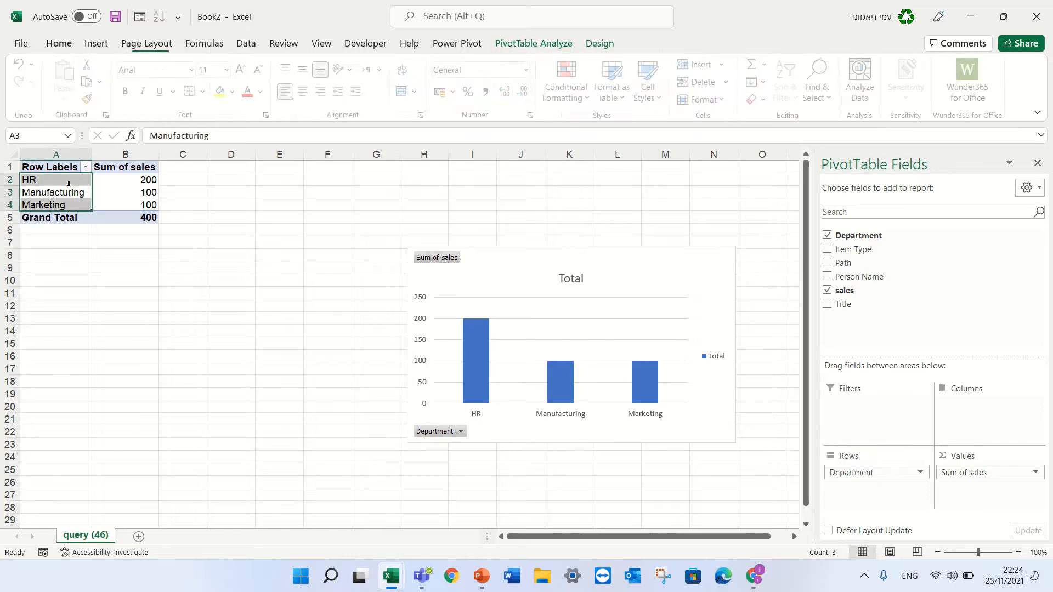
click(471, 46)
click(513, 44)
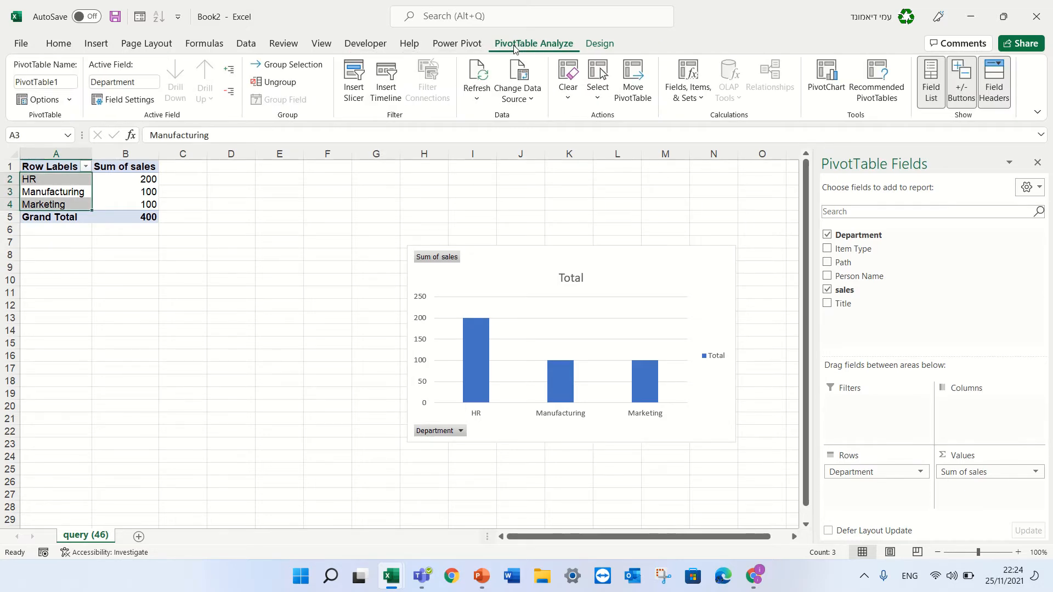
click(530, 98)
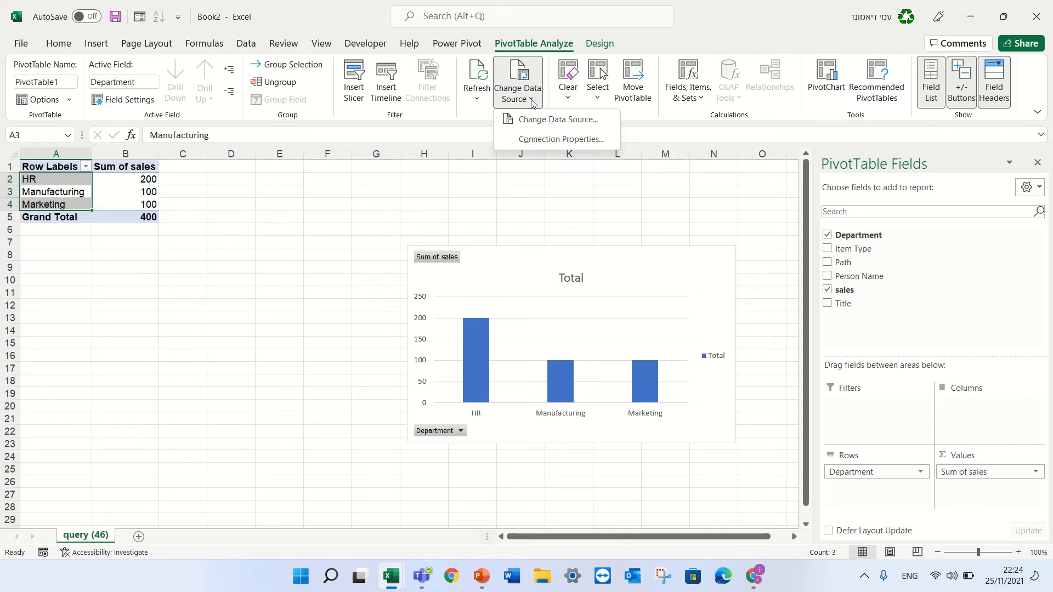
click(561, 141)
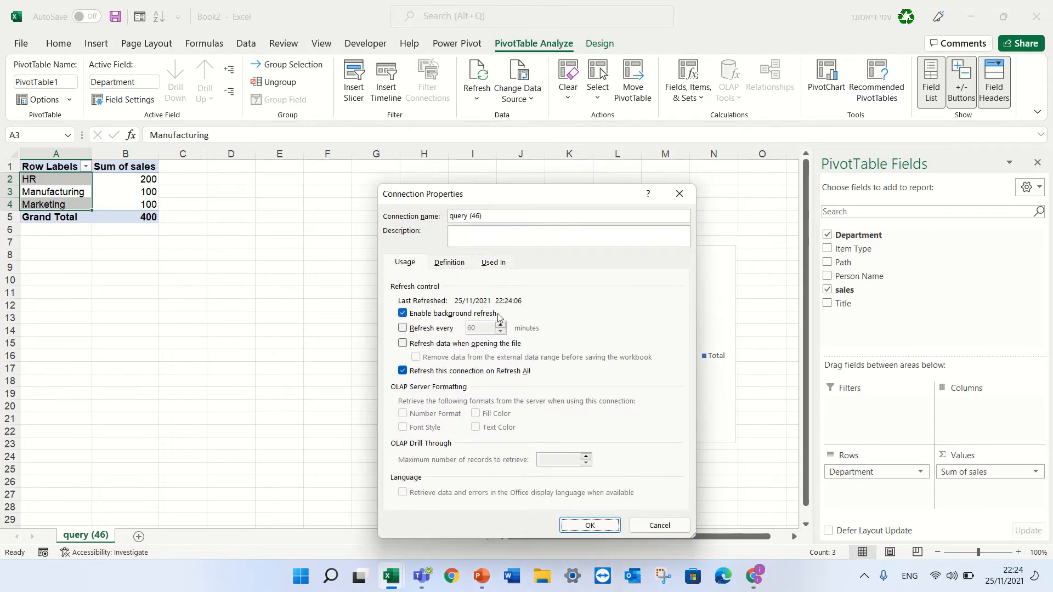
click(403, 331)
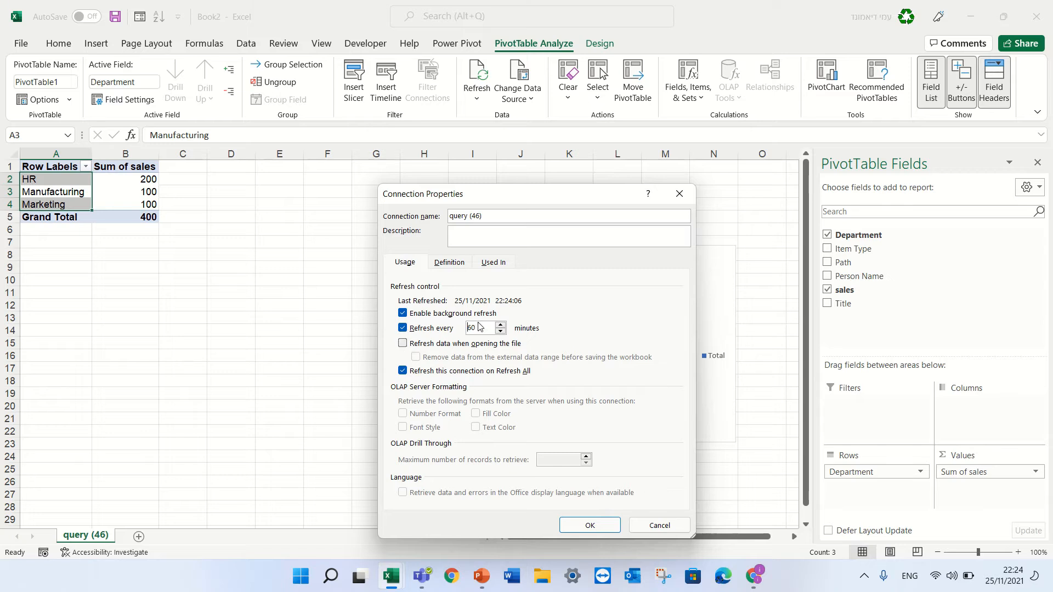
click(406, 347)
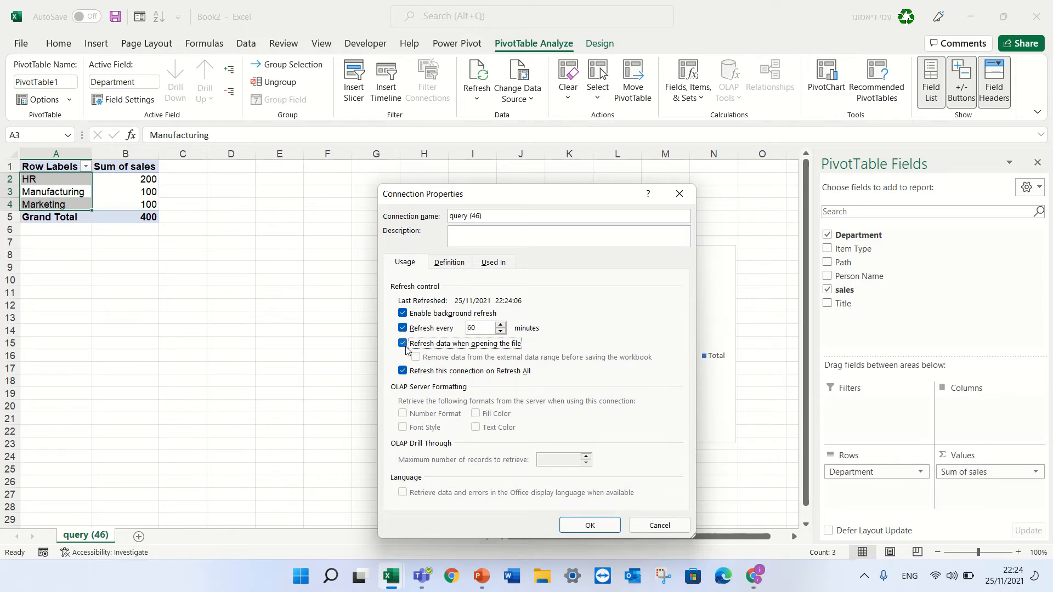
click(590, 525)
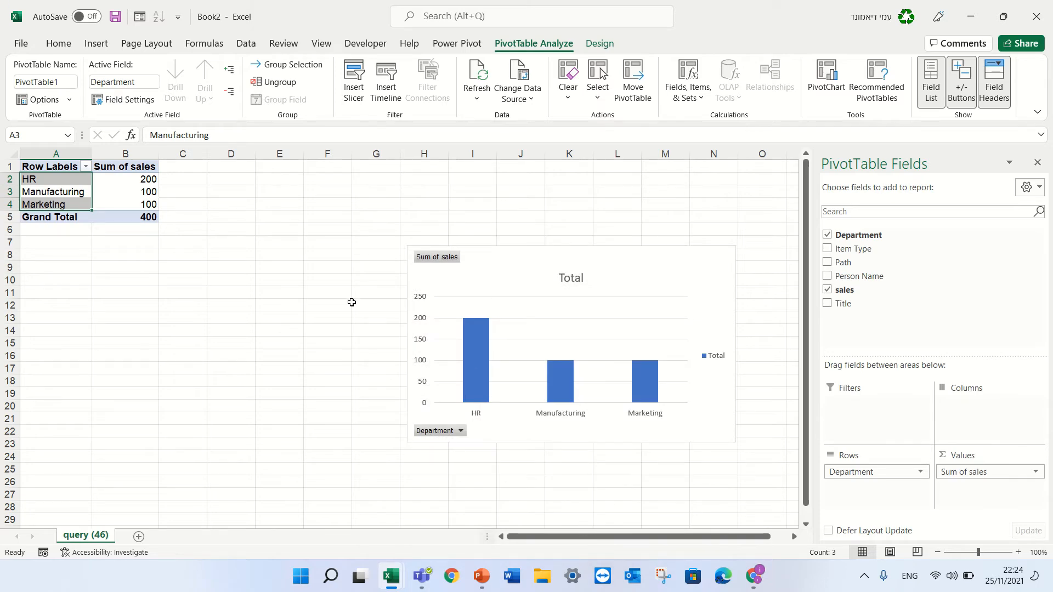
Look at the Refresh All options available for the workbook's data connections.
click(225, 258)
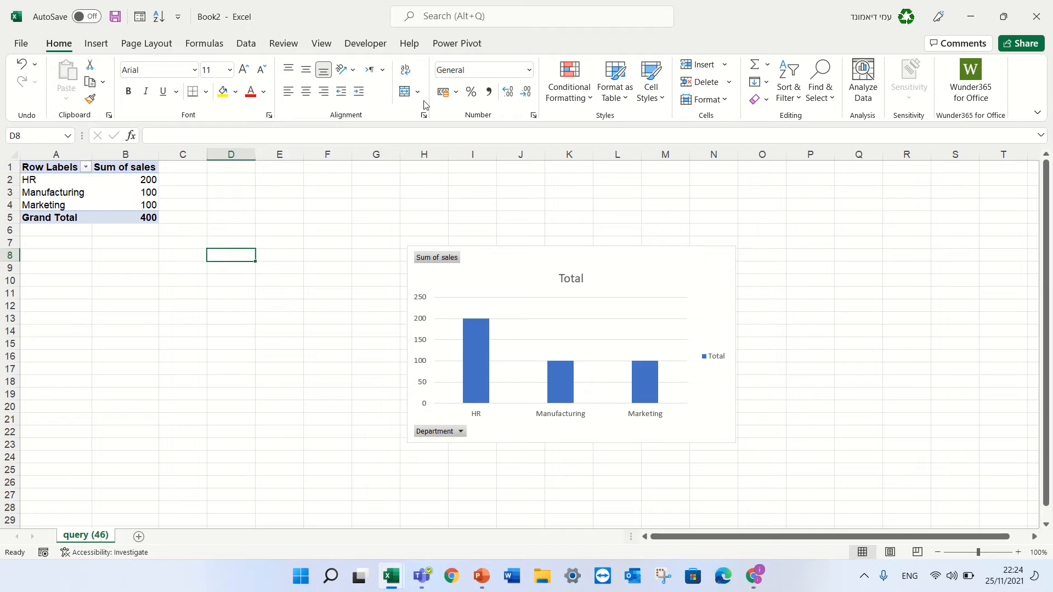
click(246, 44)
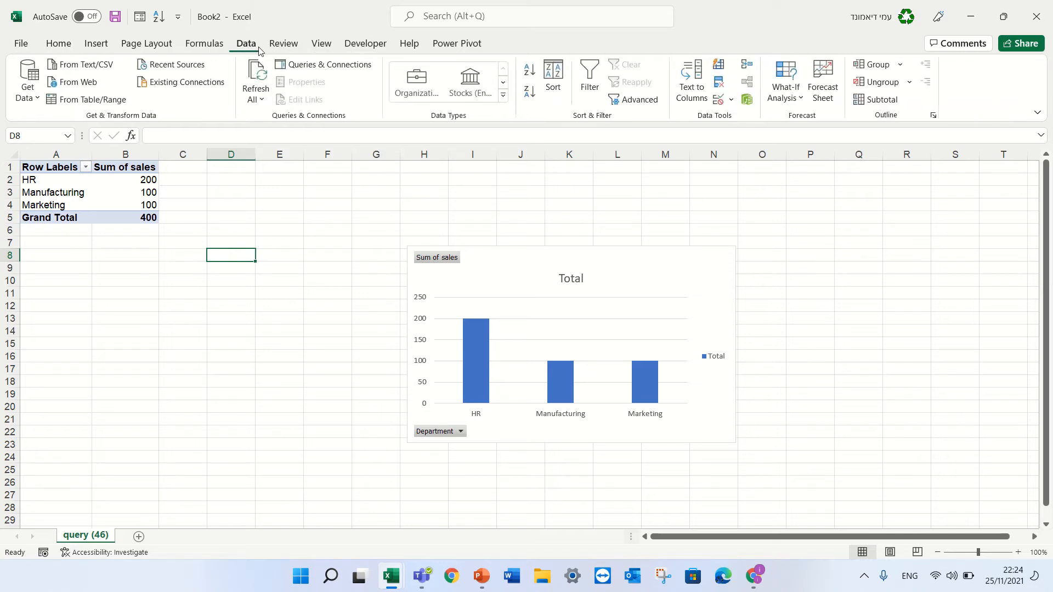
click(261, 103)
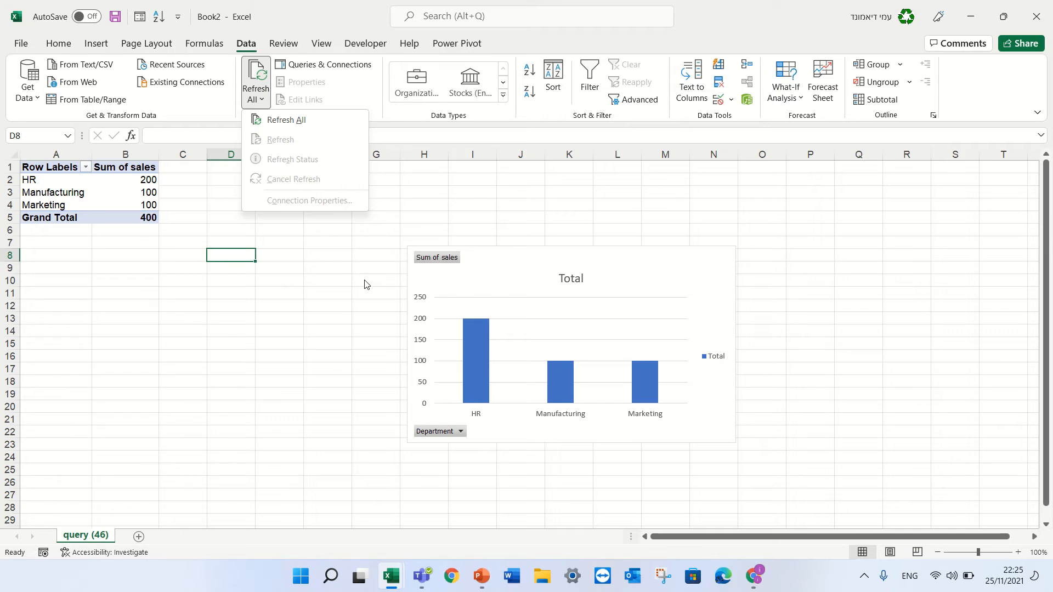
click(837, 288)
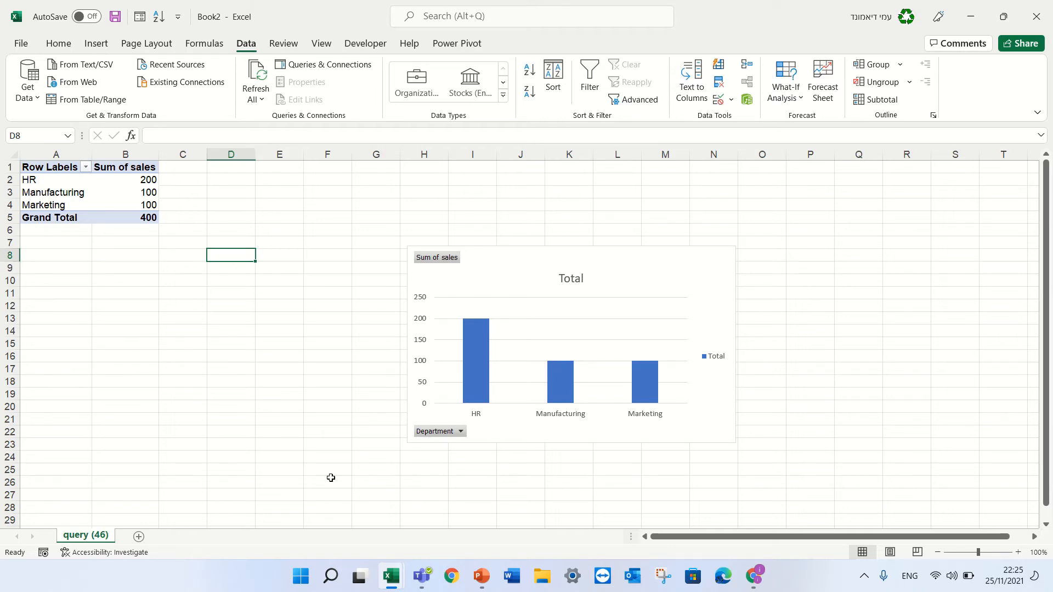
Create a copy of the query (46) sheet within Book2, placed before the original, and check the original sheet.
right_click(81, 539)
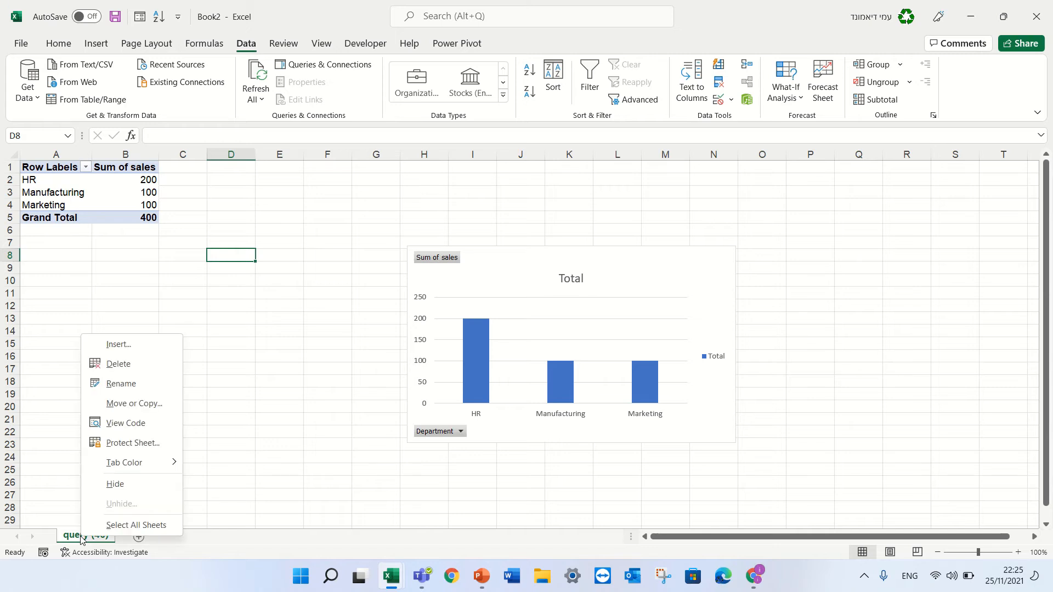
click(161, 410)
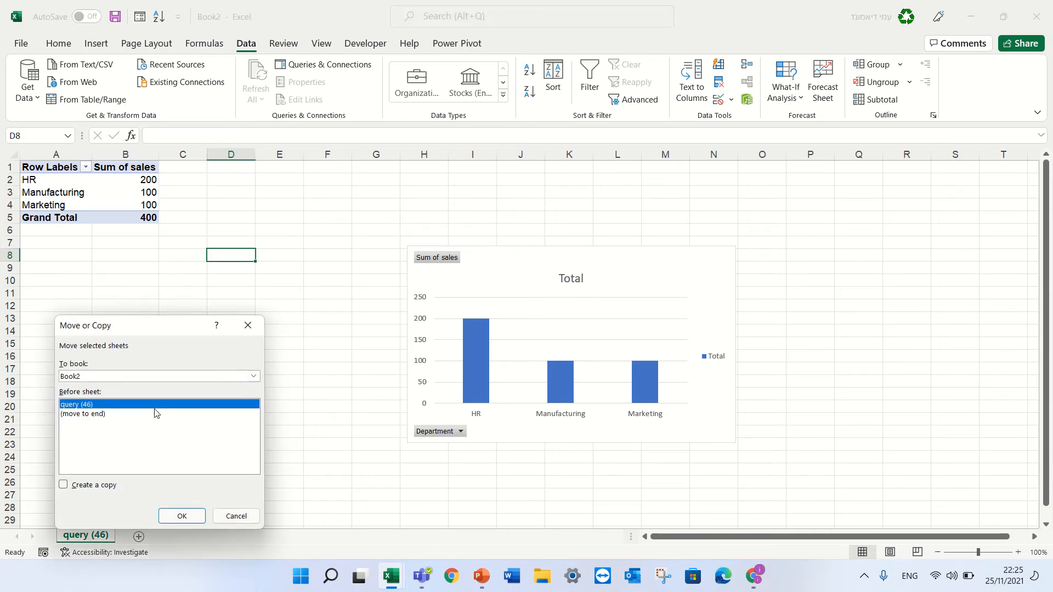
click(66, 486)
click(179, 518)
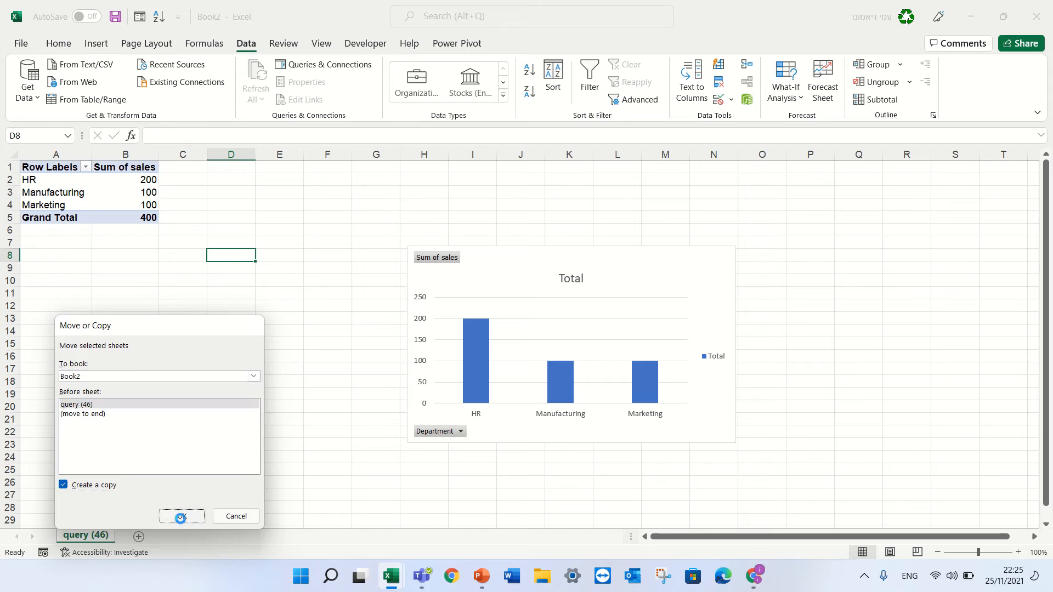
click(151, 536)
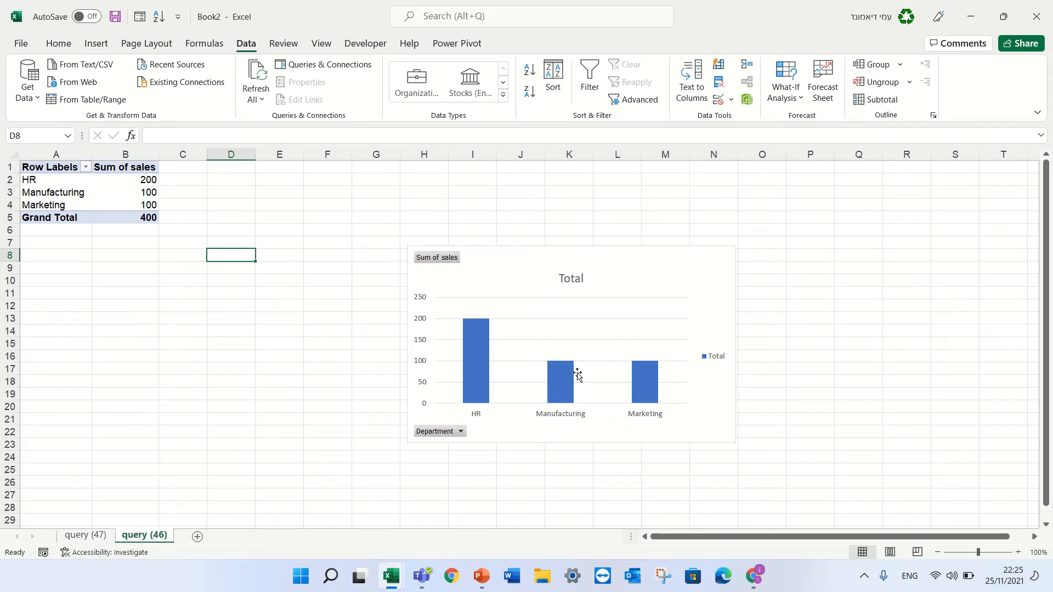
mouse_move(576, 378)
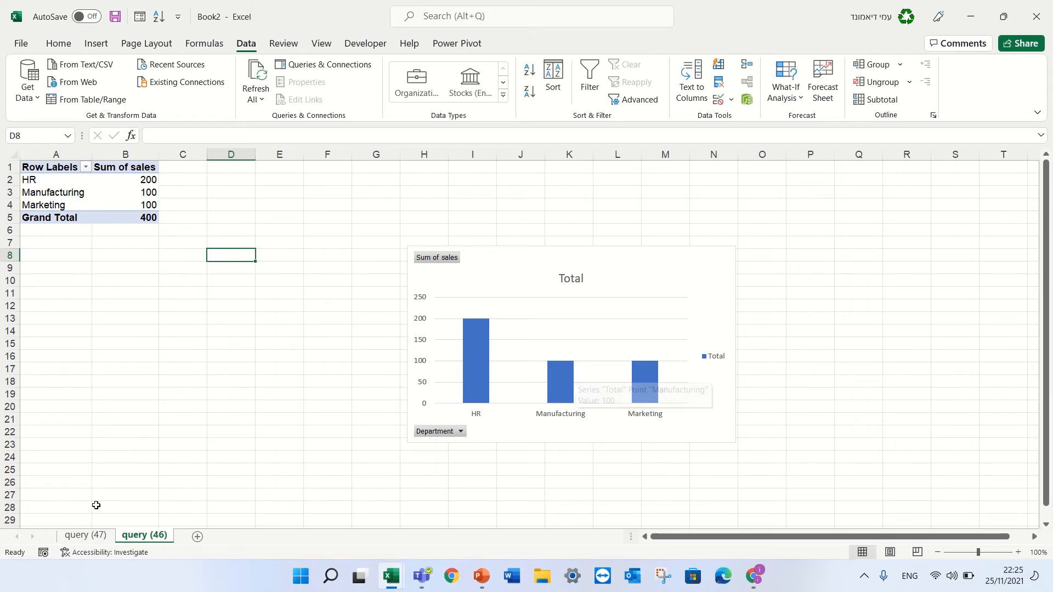
Rearrange the copied sheet's PivotTable with Person Name in rows, Department as a filter and sales as values.
click(85, 541)
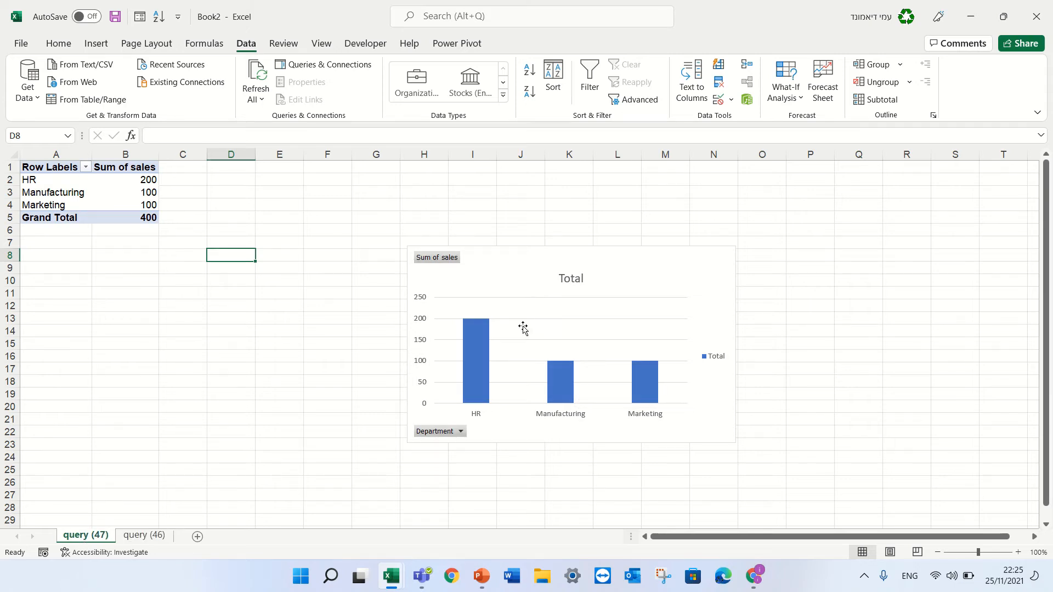
click(80, 185)
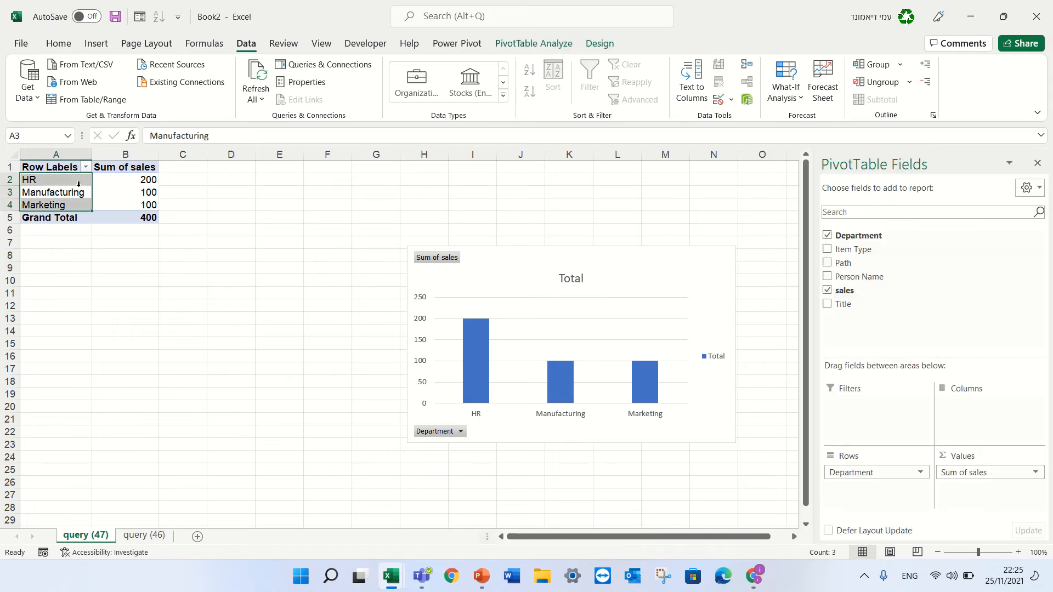
click(827, 290)
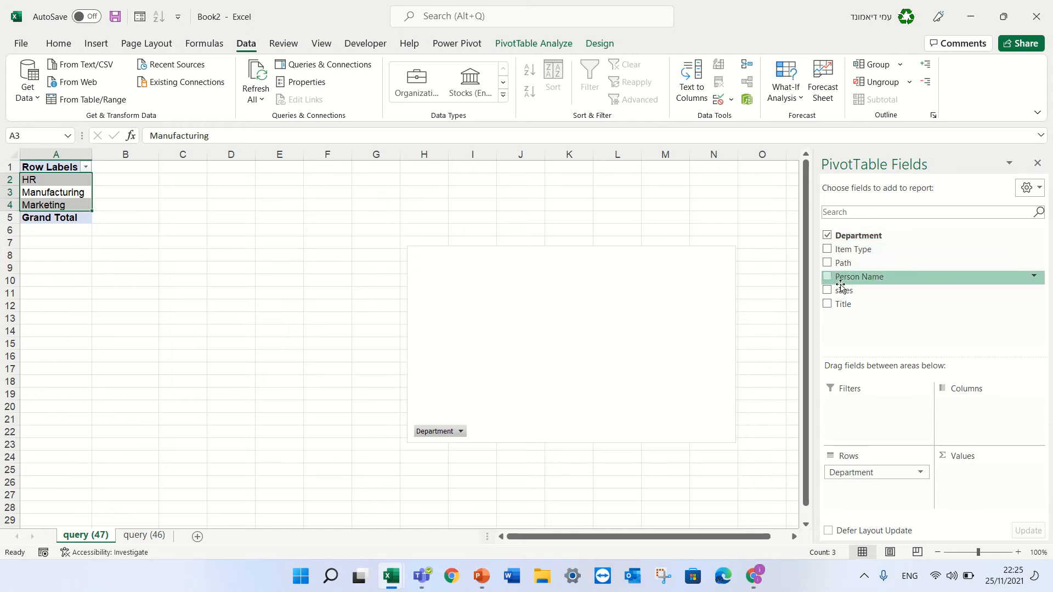
drag(857, 276, 923, 310)
drag(855, 237, 853, 412)
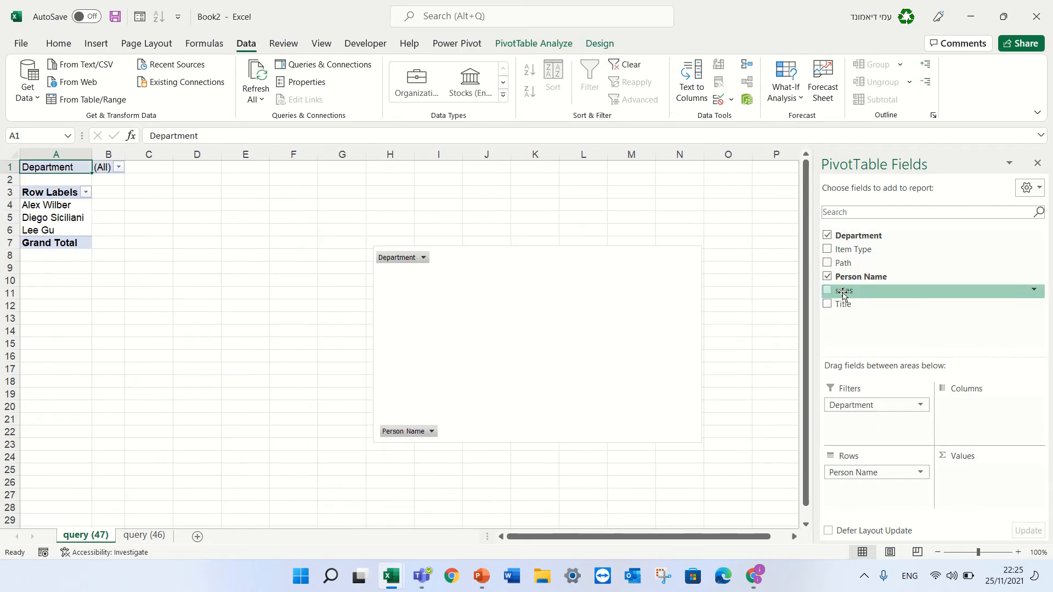
drag(852, 294, 1016, 496)
Change the sales value field on the copied sheet to summarize by Count.
click(1022, 472)
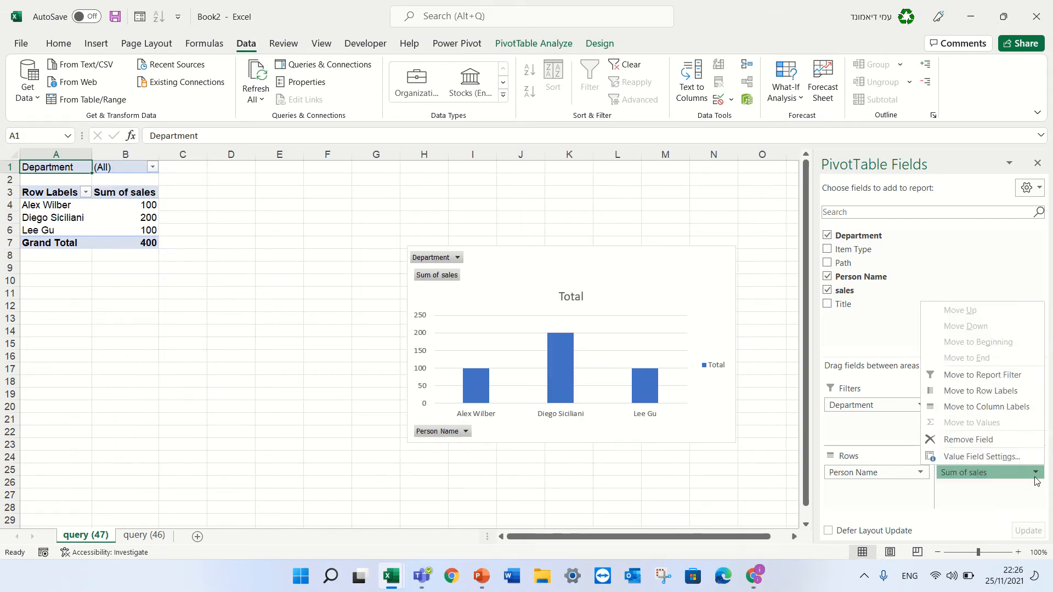
click(1005, 459)
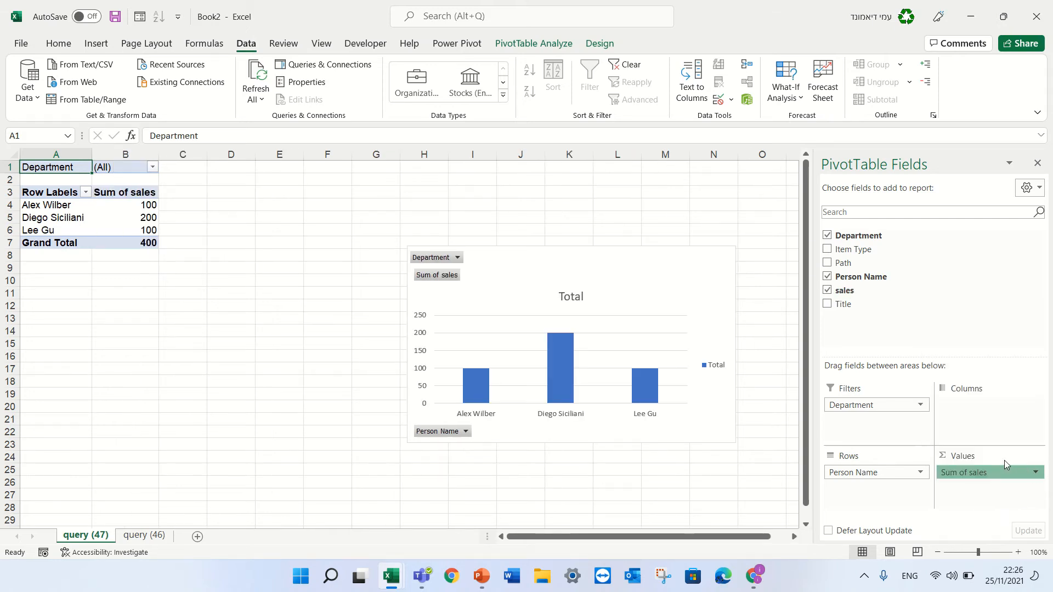
click(431, 385)
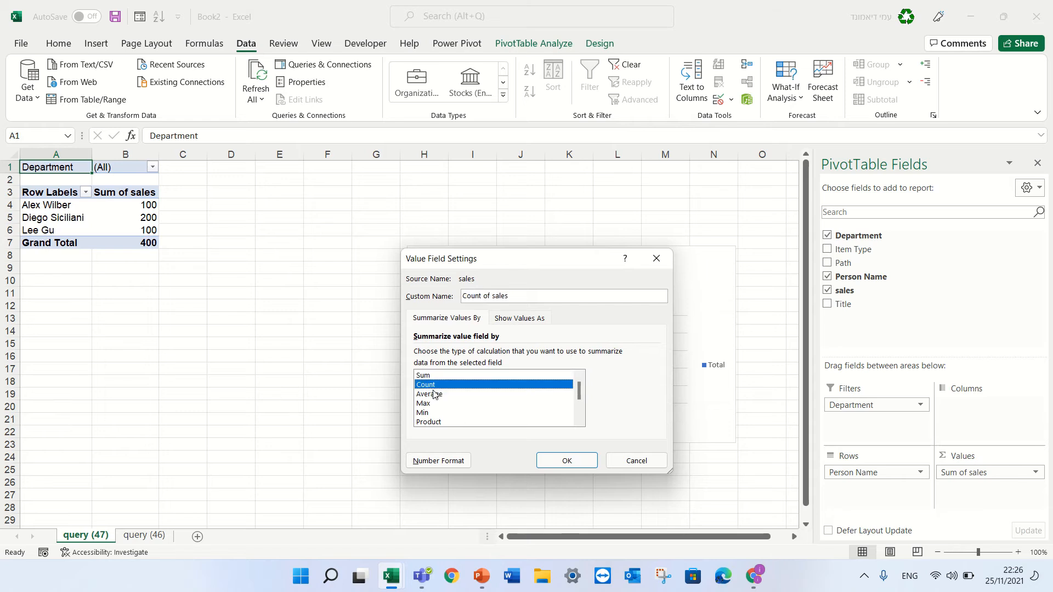
click(565, 461)
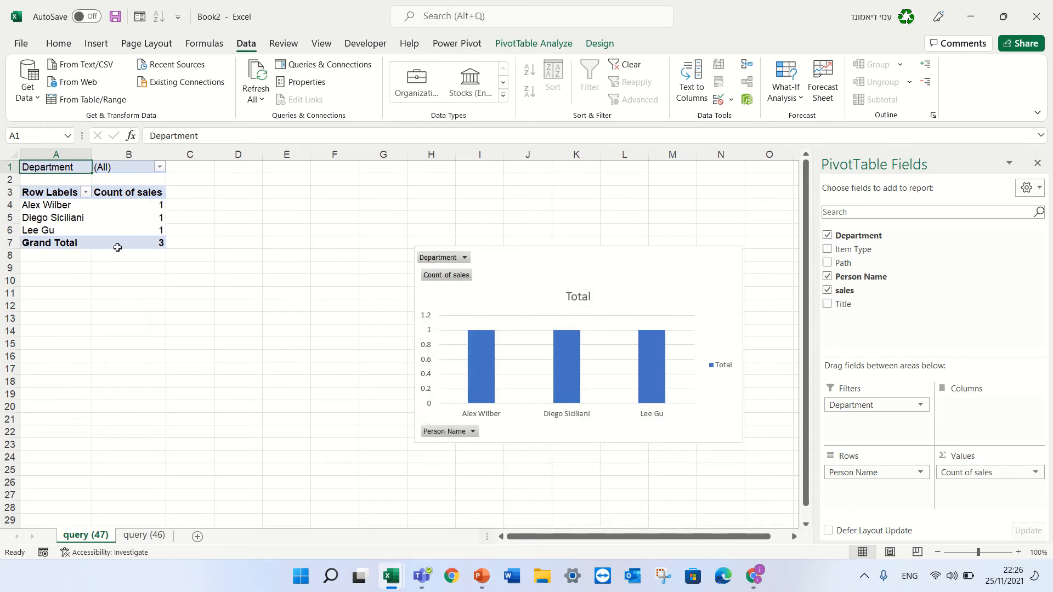
Change the column PivotChart on the query (47) sheet to a basic 2-D pie chart.
click(553, 333)
click(94, 49)
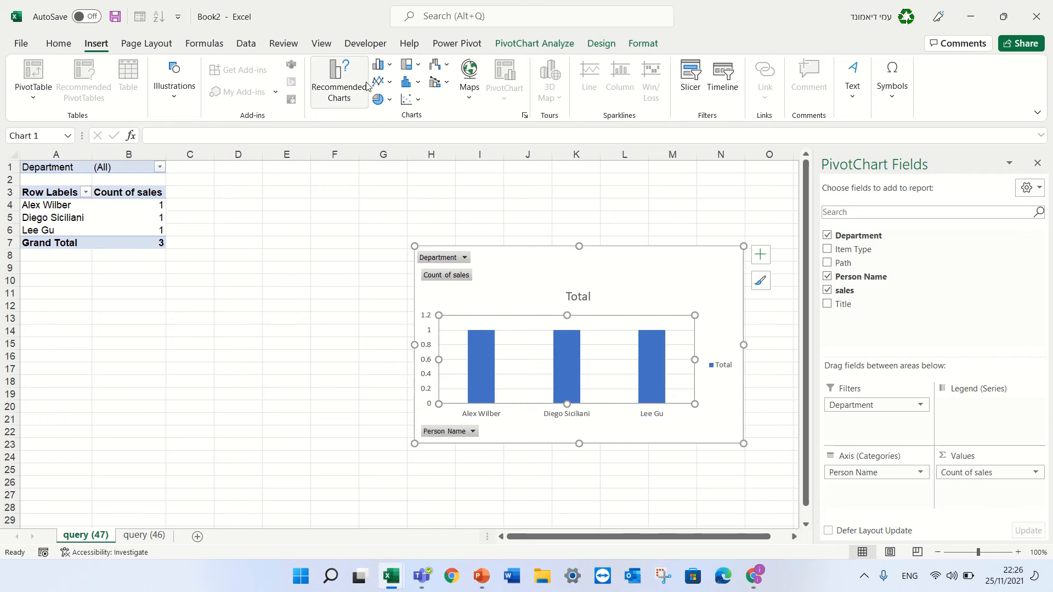
click(389, 99)
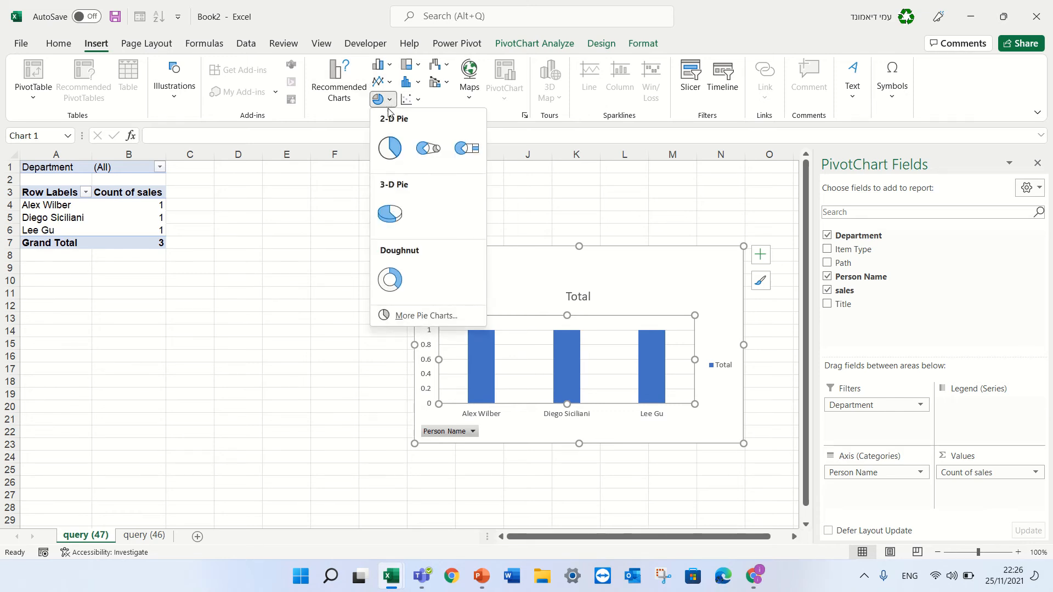
click(390, 148)
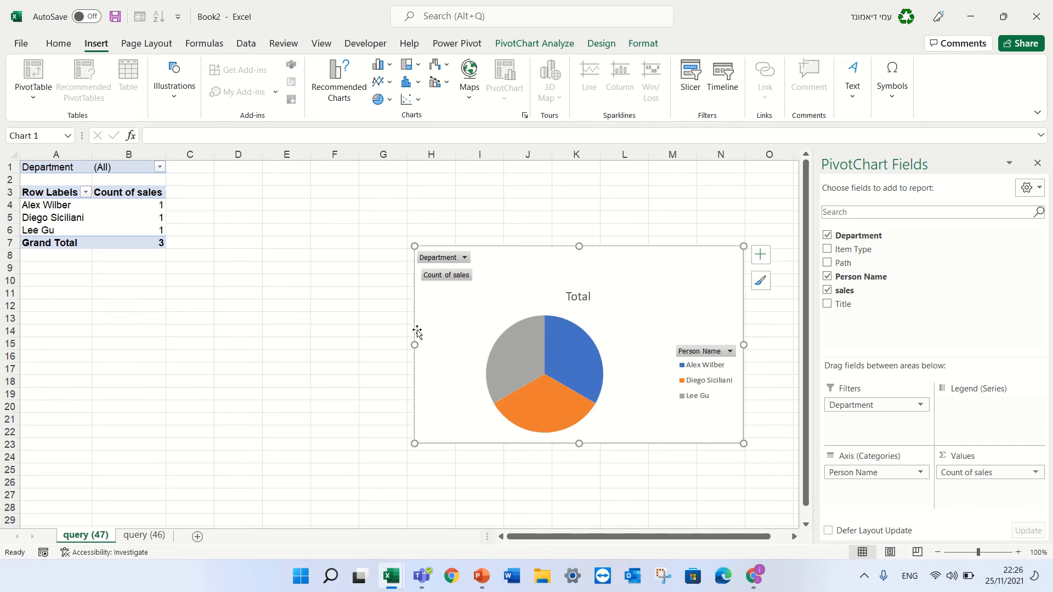
Move the query (46) sheet before query (47) and return to the query (47) sheet.
click(144, 536)
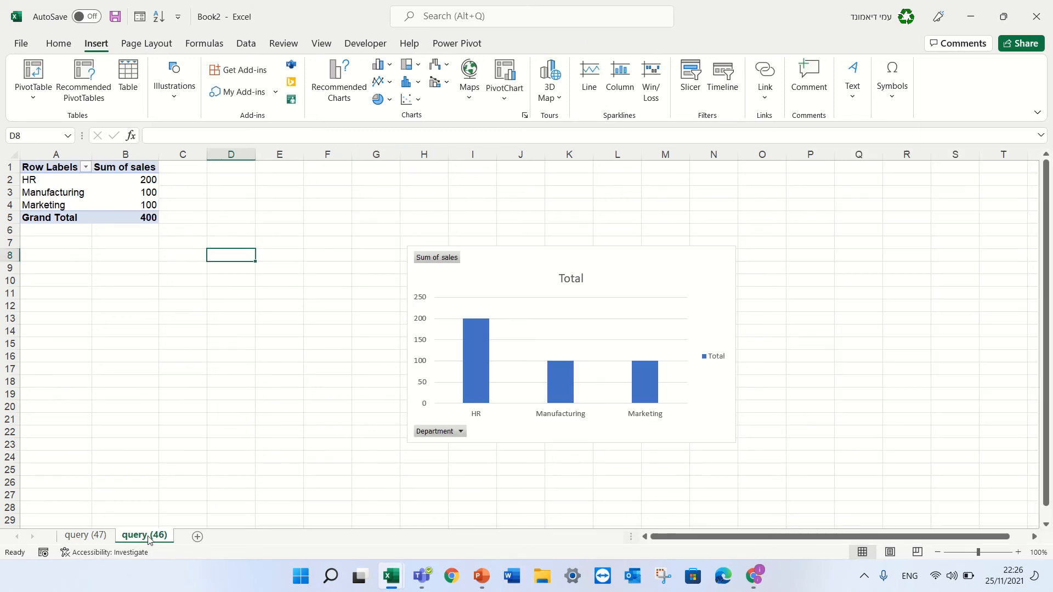
drag(147, 540, 91, 544)
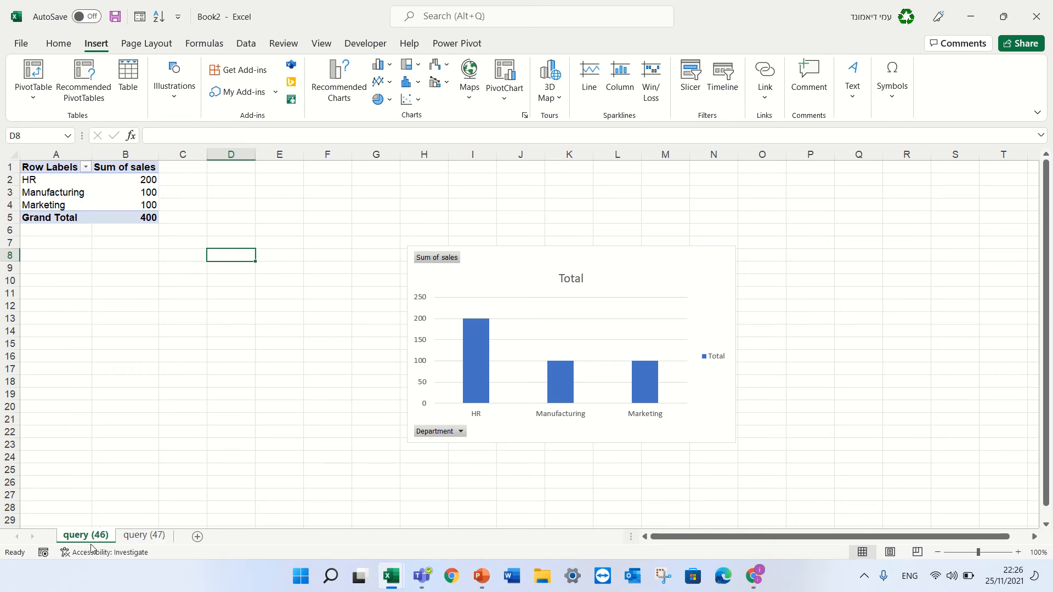
click(156, 542)
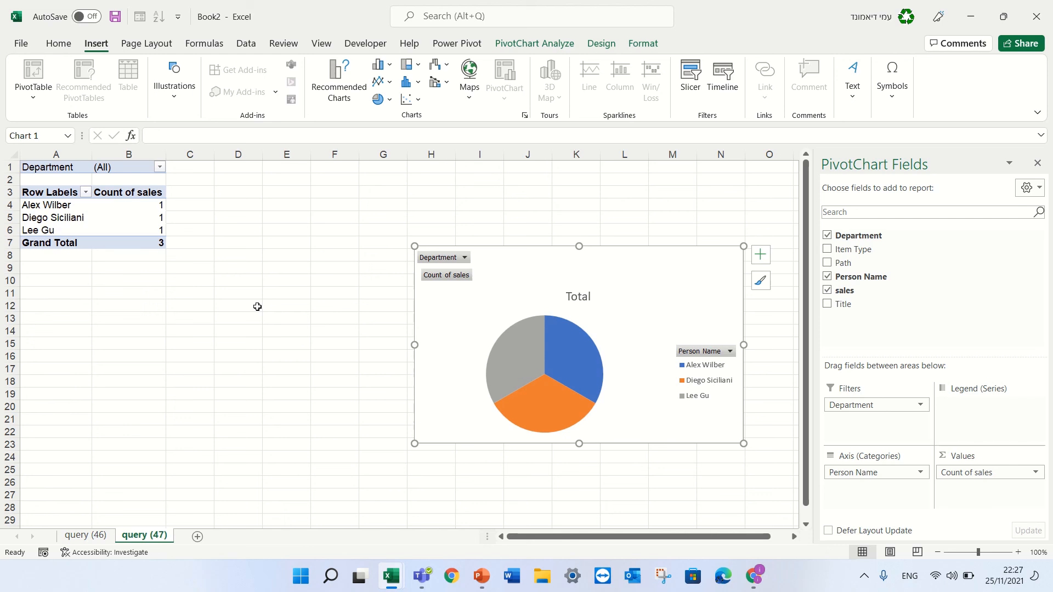
Look at the file formats available for saving a copy of the workbook, and return to the sheet without saving.
click(21, 42)
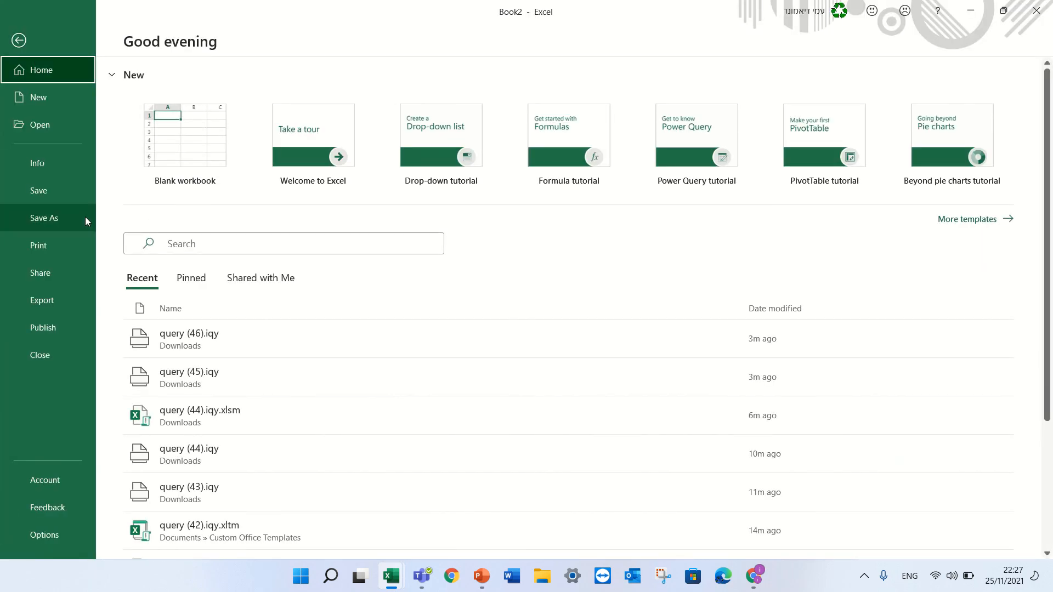
click(86, 220)
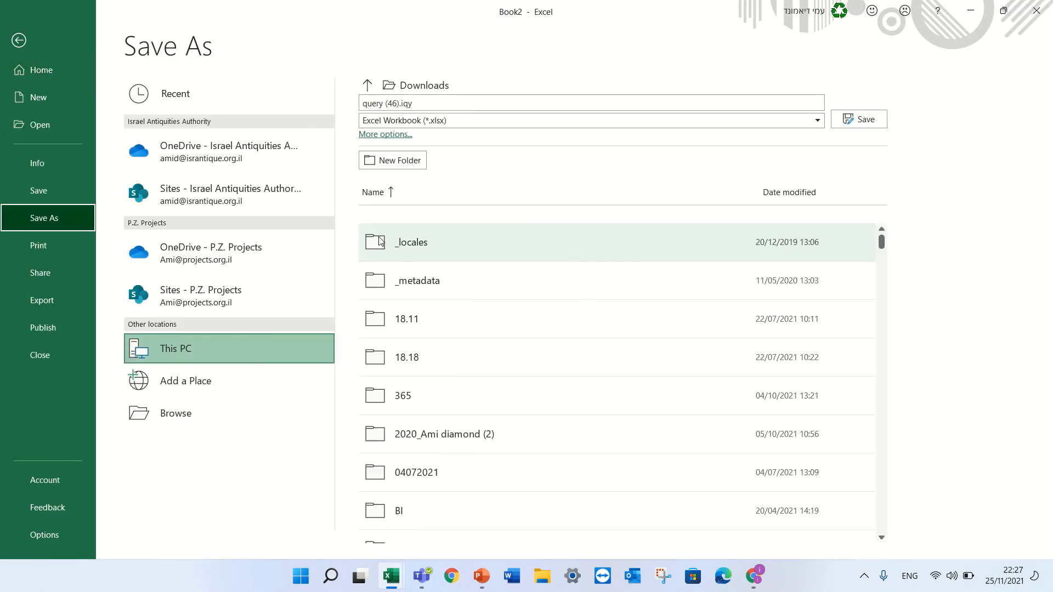
click(451, 120)
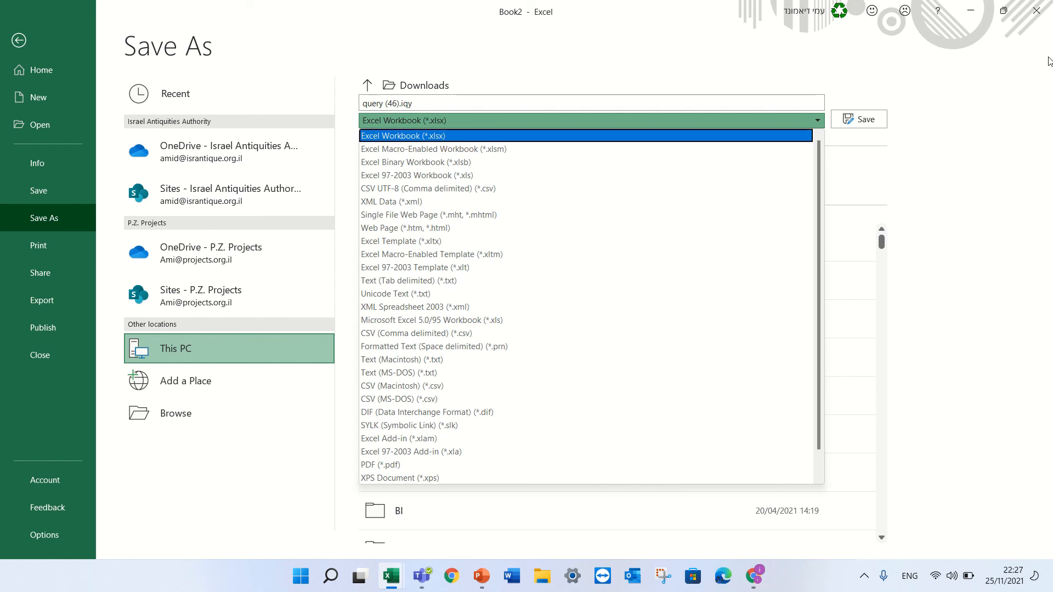
click(19, 38)
click(18, 38)
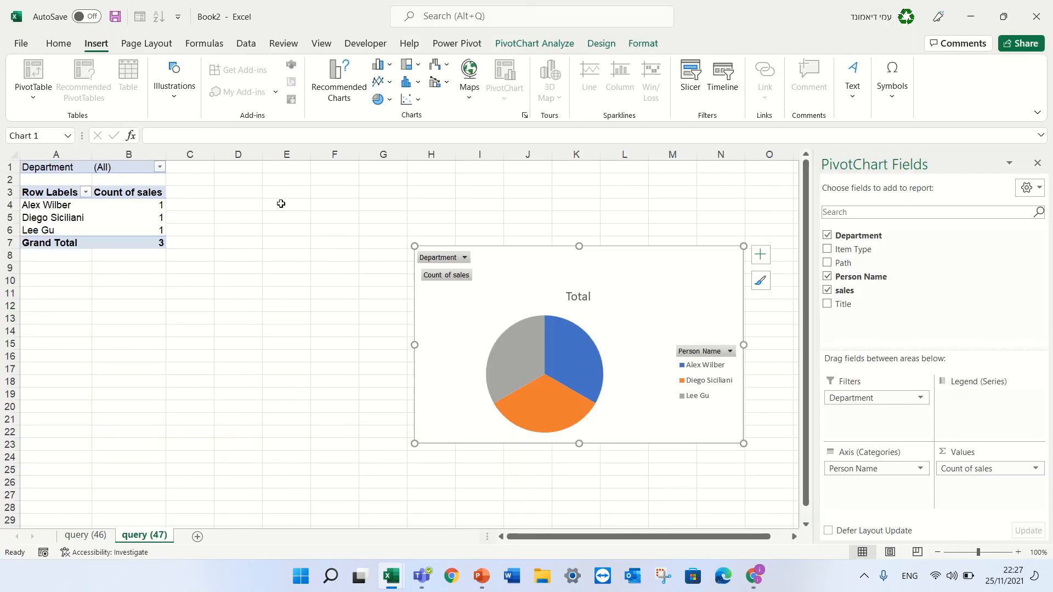